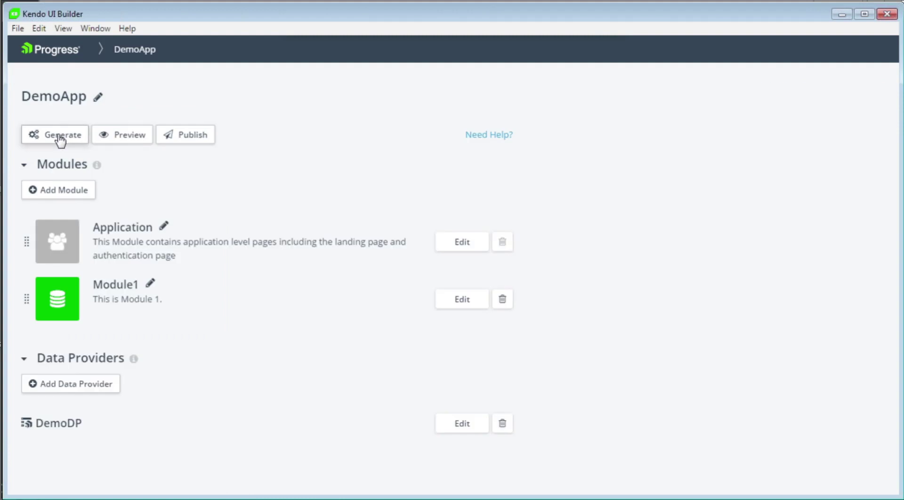
Open Module1 for editing and add a Blank view named "Salerep" with the label "Sales Rep"
left_click(464, 303)
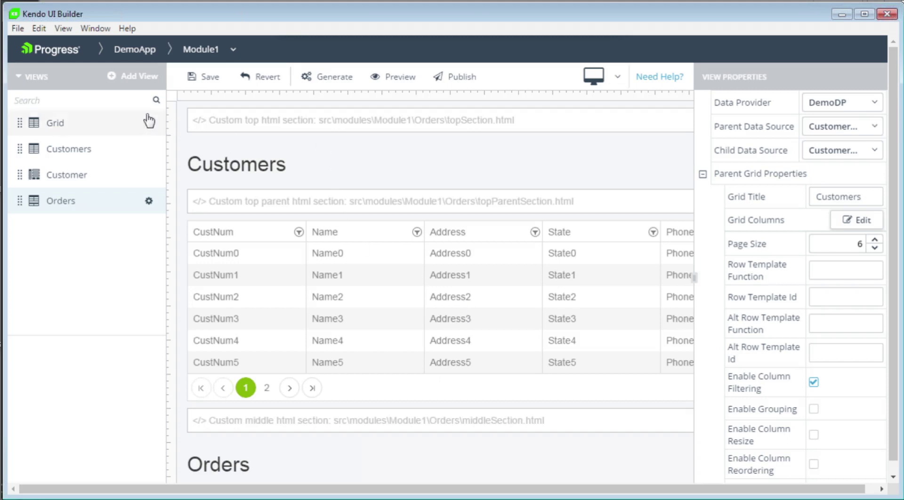
left_click(137, 79)
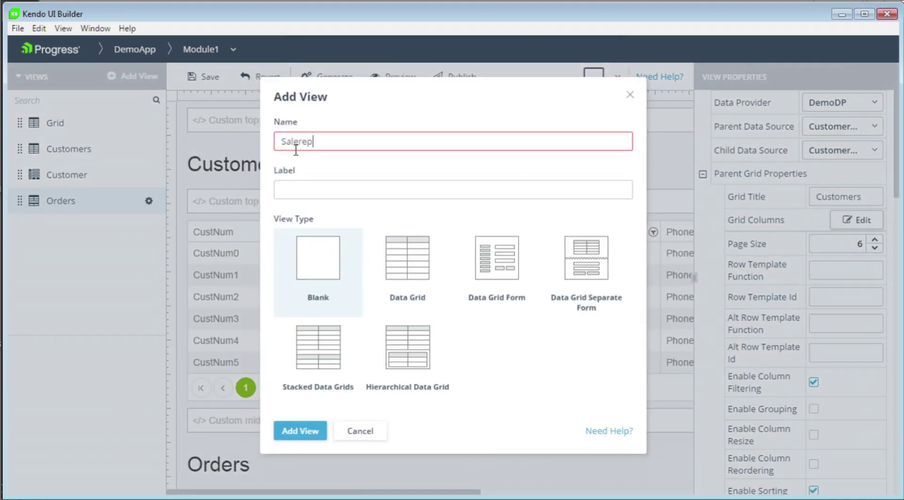
left_click(307, 189)
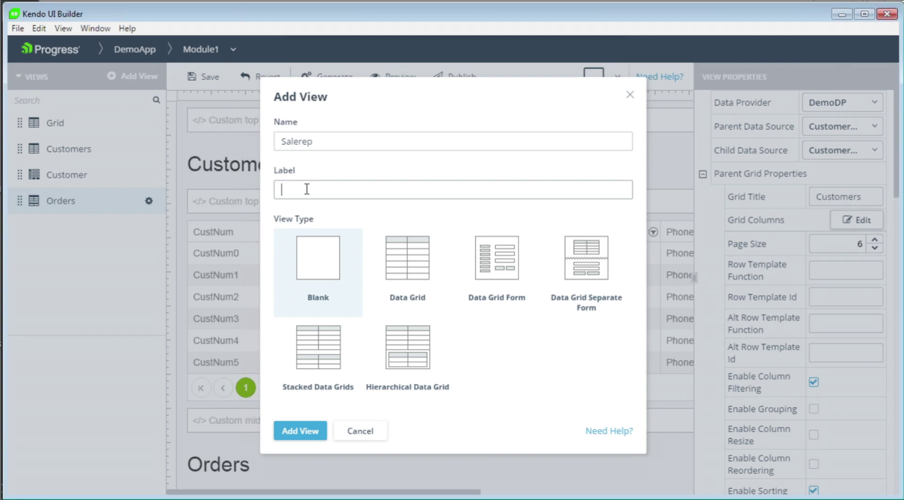
type("Sales Rep")
left_click(319, 267)
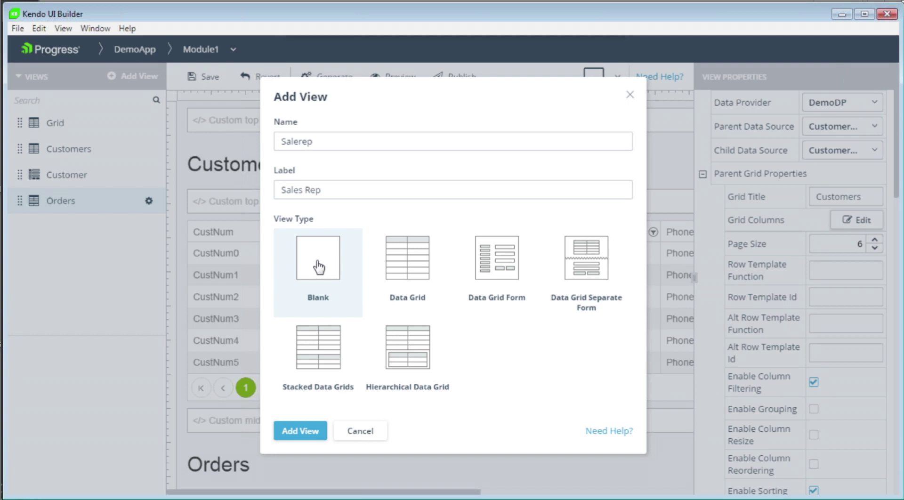
left_click(312, 437)
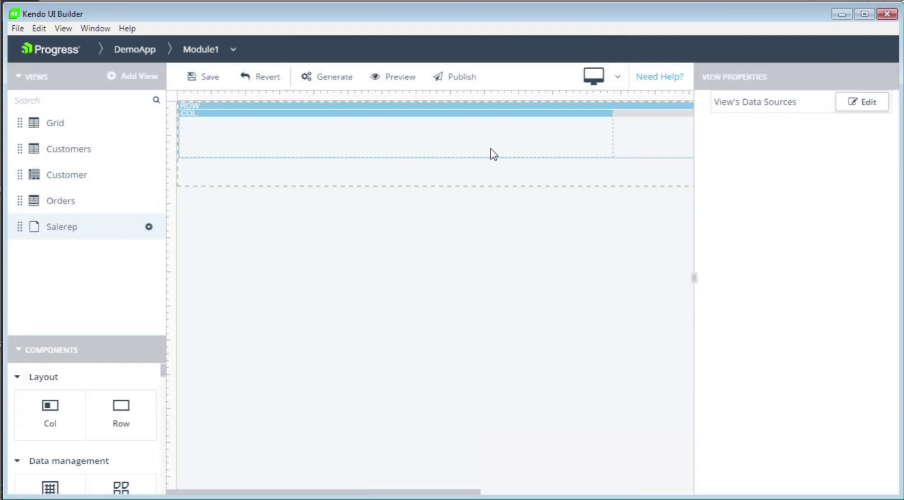
Delete the row's second column and set the remaining column's Tablet Landscape width to 12
left_click(490, 152)
left_click(382, 105)
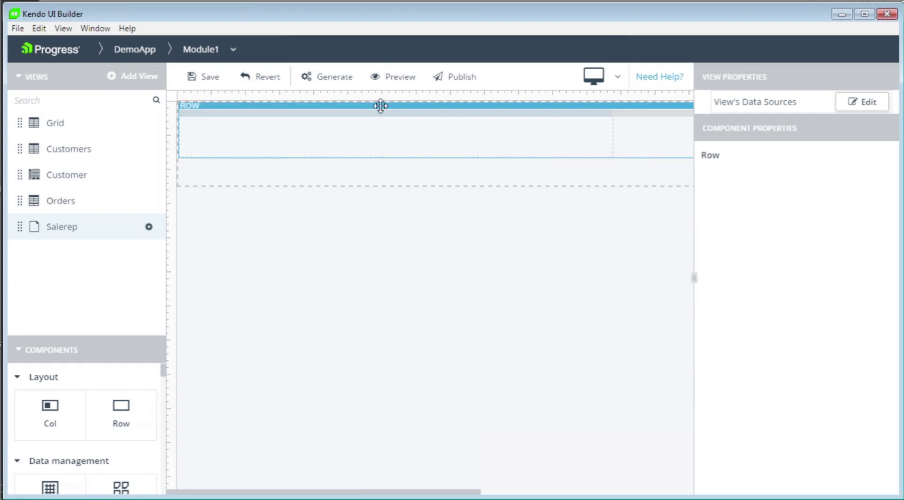
left_click(382, 125)
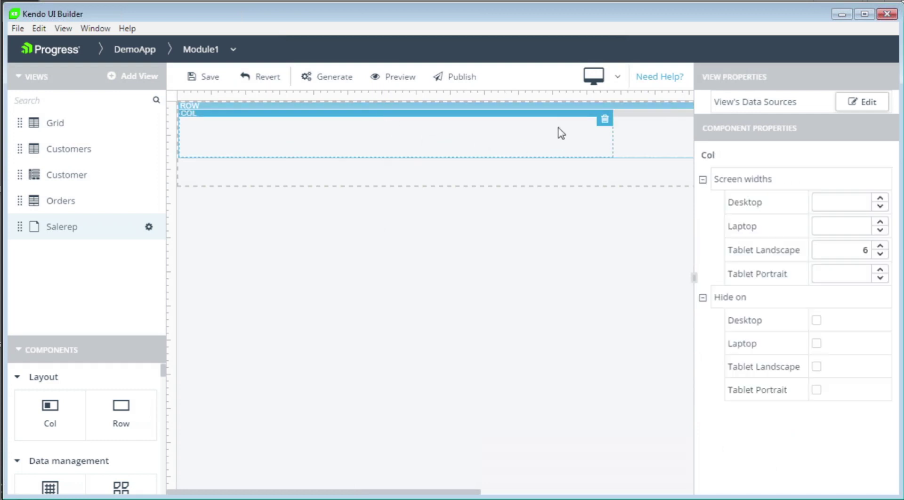
left_click(638, 138)
left_click(607, 125)
left_click(605, 119)
left_click(264, 304)
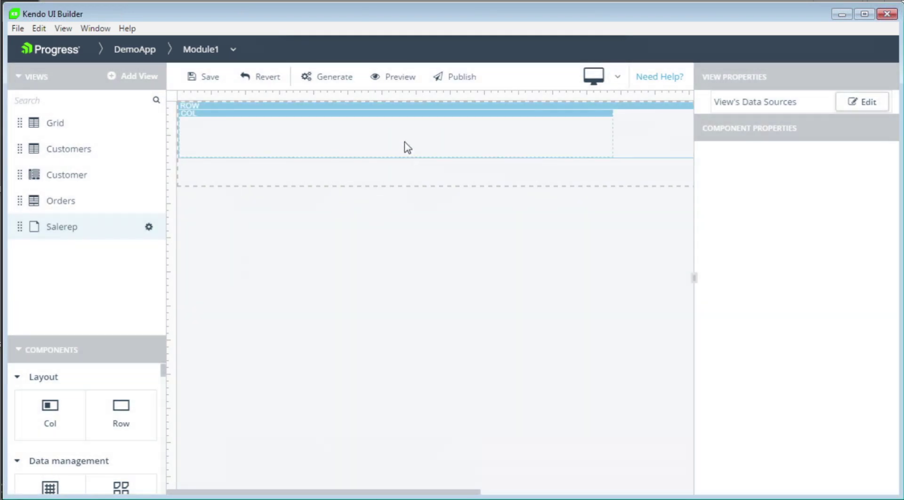
left_click(407, 148)
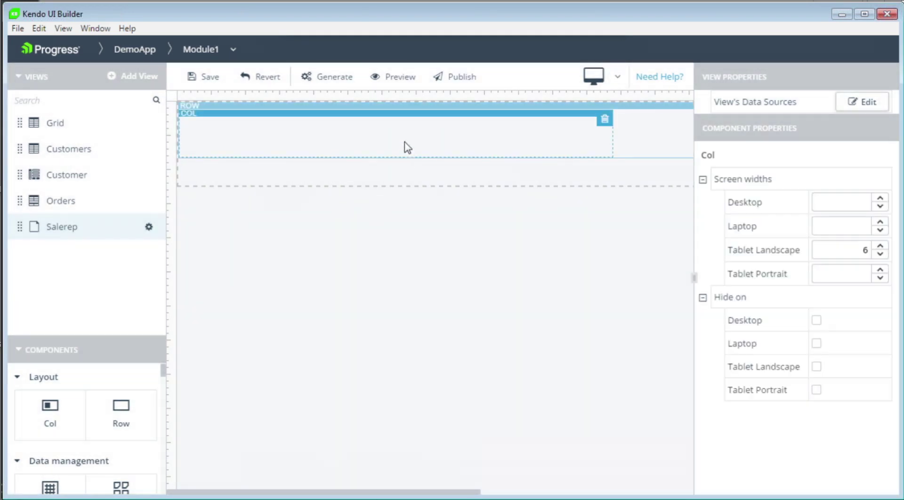
left_click_drag(841, 250, 870, 249)
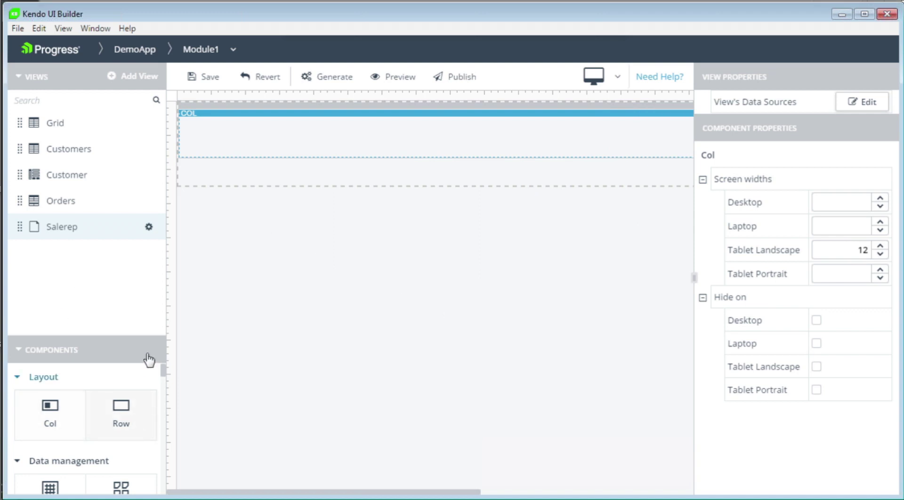
Place a Bar Charts component in the column and add a new row below it
left_click_drag(163, 371, 165, 457)
left_click_drag(131, 393, 345, 139)
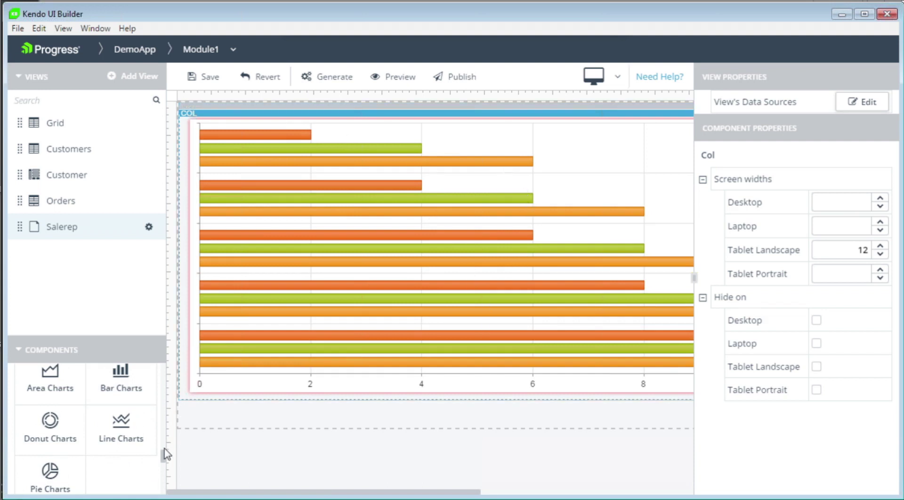
left_click_drag(165, 459, 161, 370)
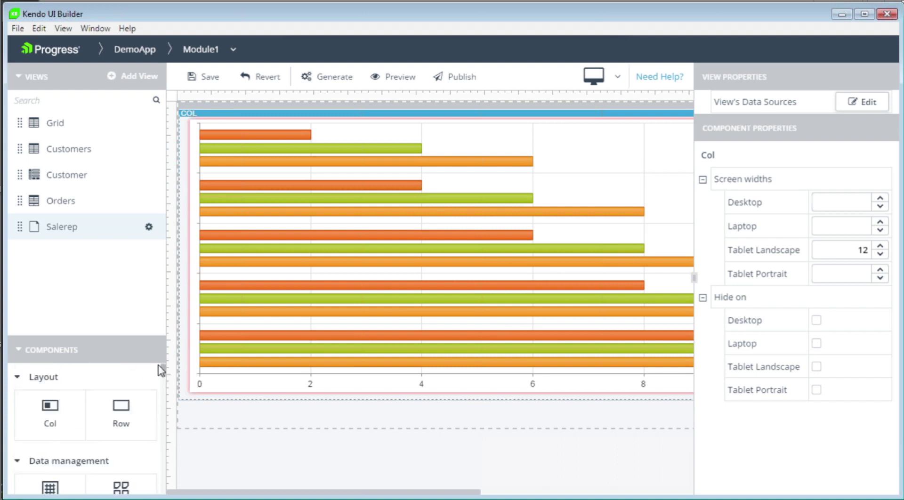
left_click_drag(121, 415, 226, 404)
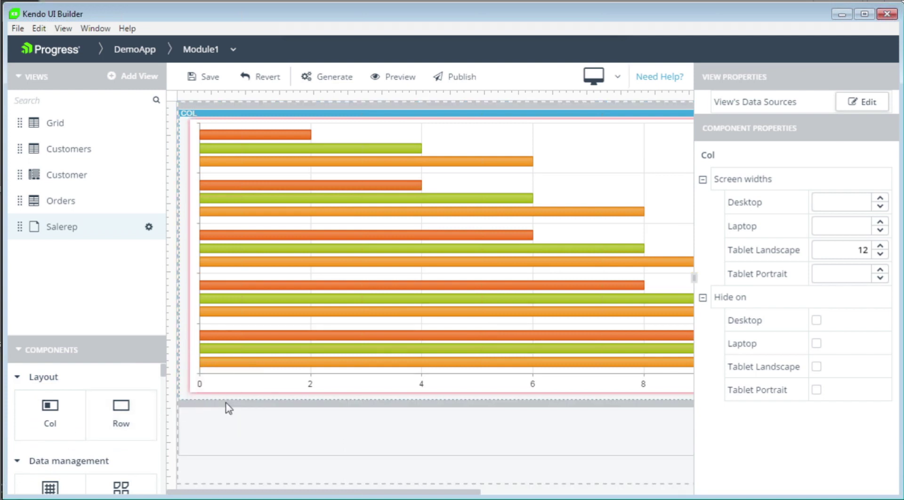
Place a Grid component in the new row and set its column's Tablet Landscape width to 12
left_click_drag(166, 373, 166, 382)
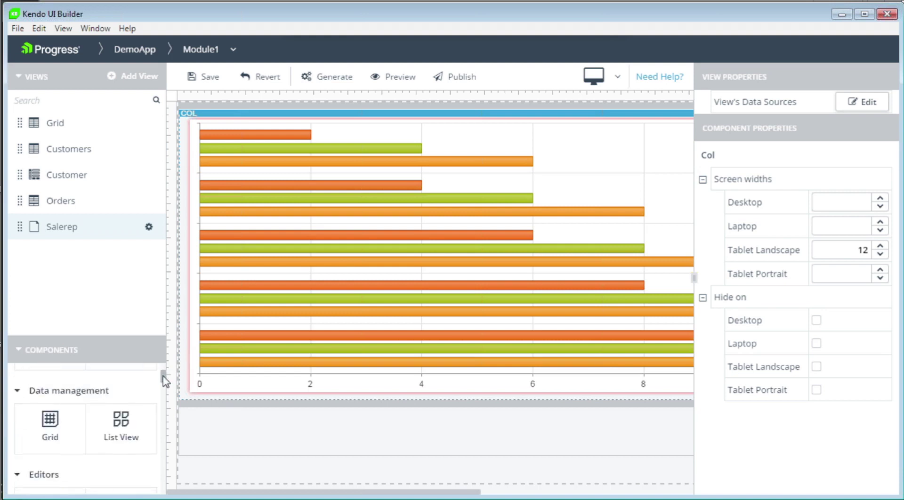
left_click_drag(50, 419, 244, 423)
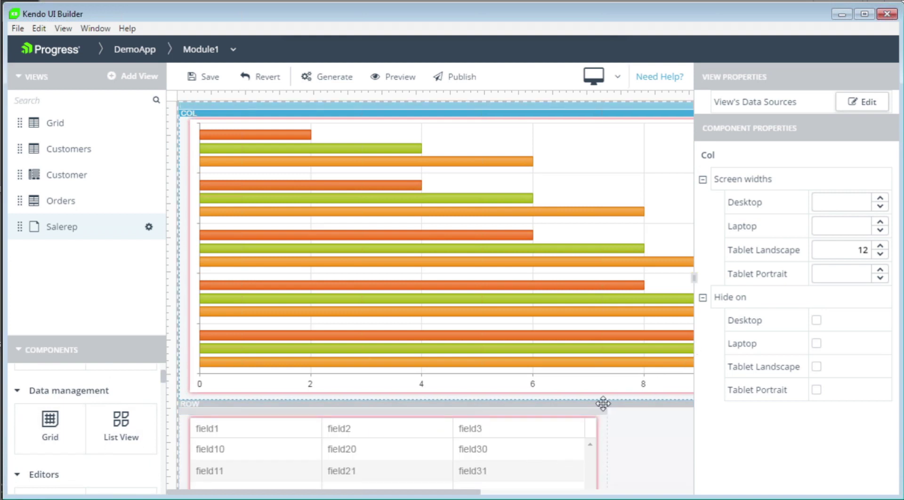
left_click(594, 415)
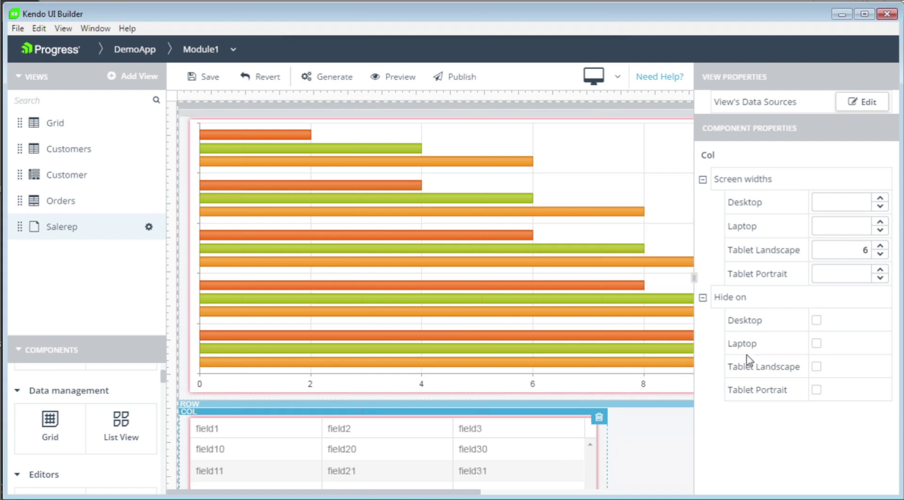
double_click(864, 249)
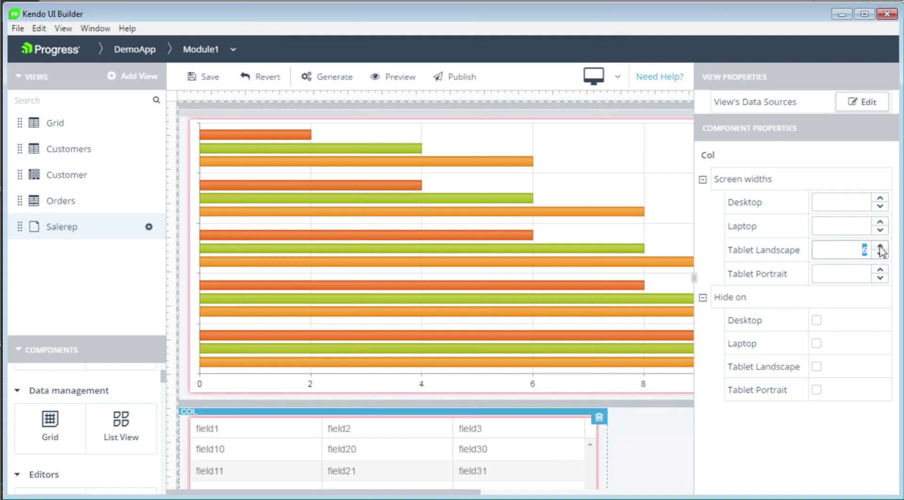
left_click(829, 400)
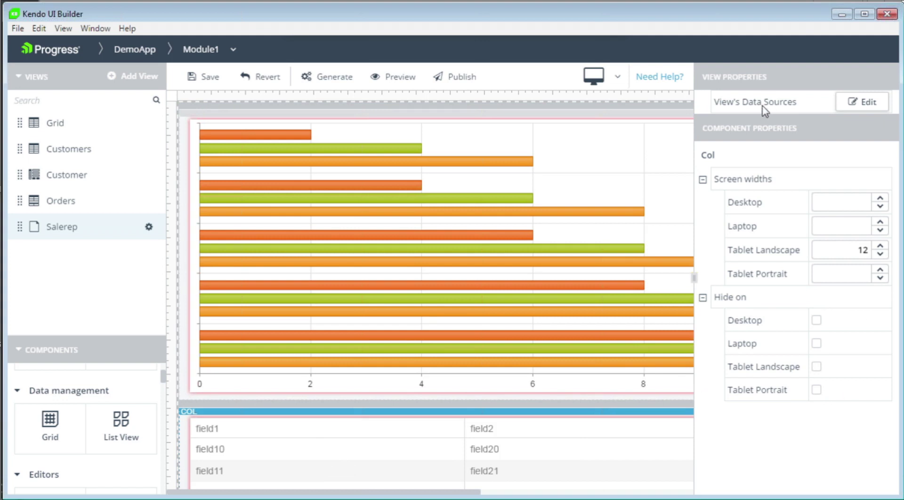
Add an item to the view's data sources and name it "SalesrepDS"
left_click(866, 103)
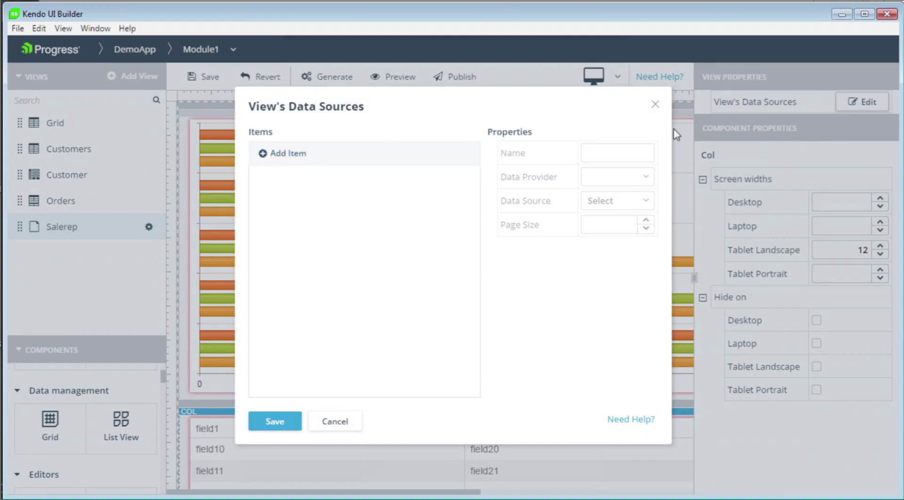
left_click(285, 156)
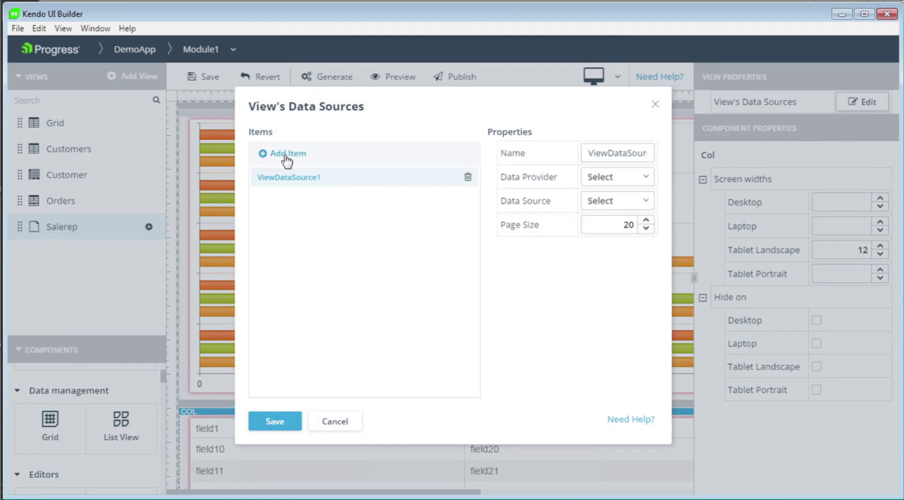
double_click(587, 154)
type("S")
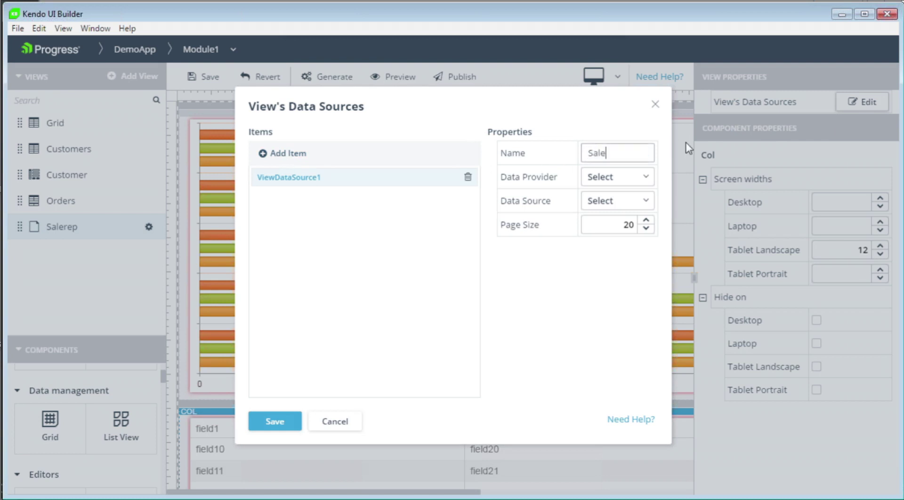
type("alesrepDS")
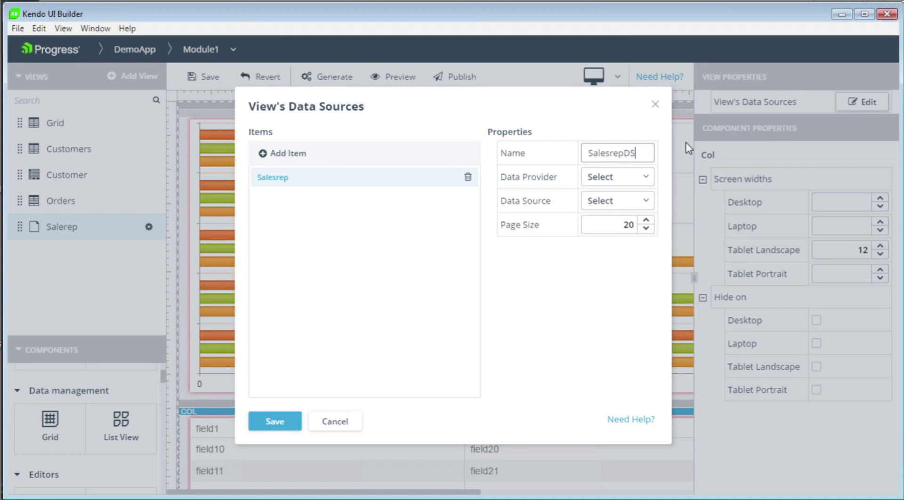
Set SalesrepDS to use data provider DemoDP, data source SalesRep and page size 10, and save the view's data sources
left_click(646, 178)
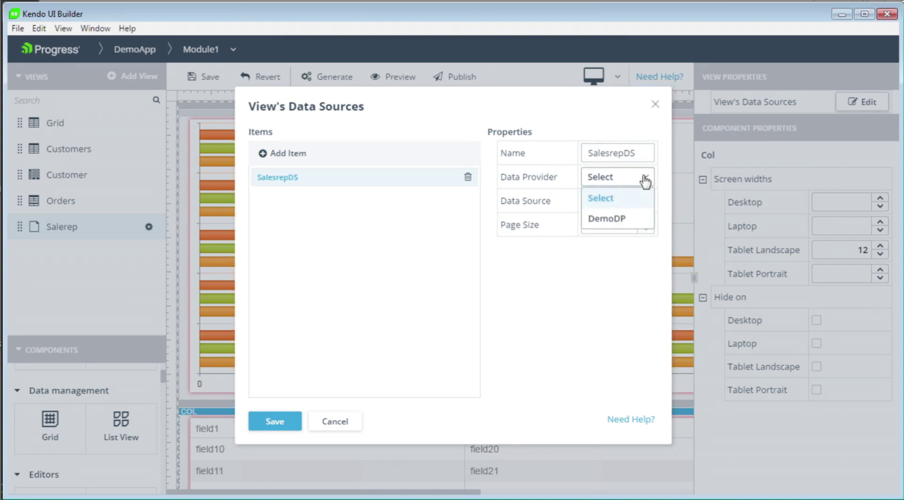
left_click(612, 219)
left_click(619, 206)
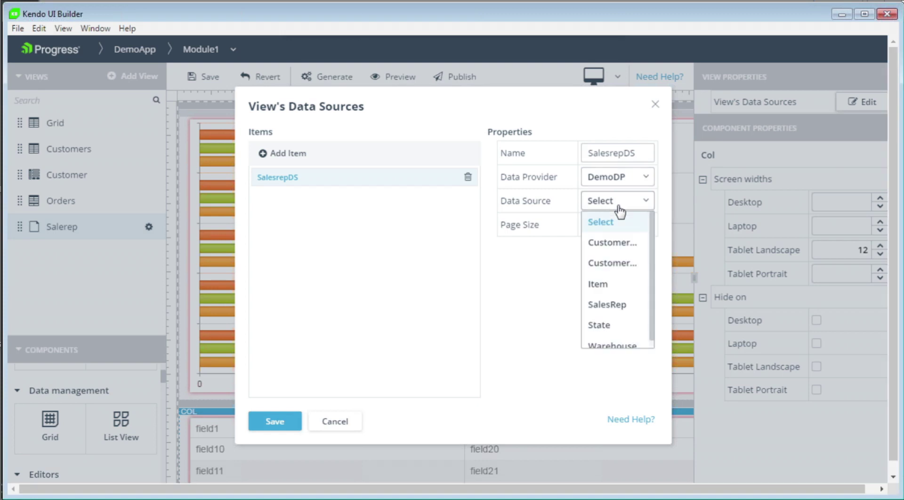
left_click(615, 307)
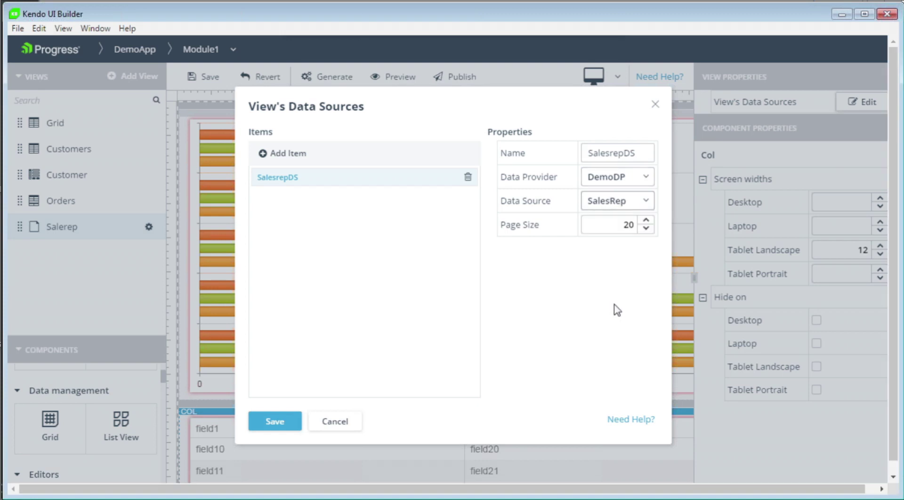
double_click(615, 220)
key("BackSpace")
type("10")
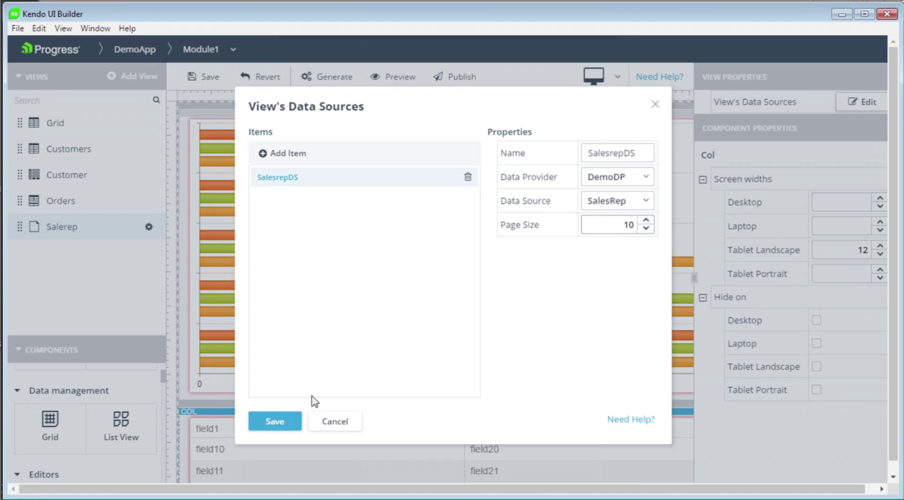
left_click(273, 423)
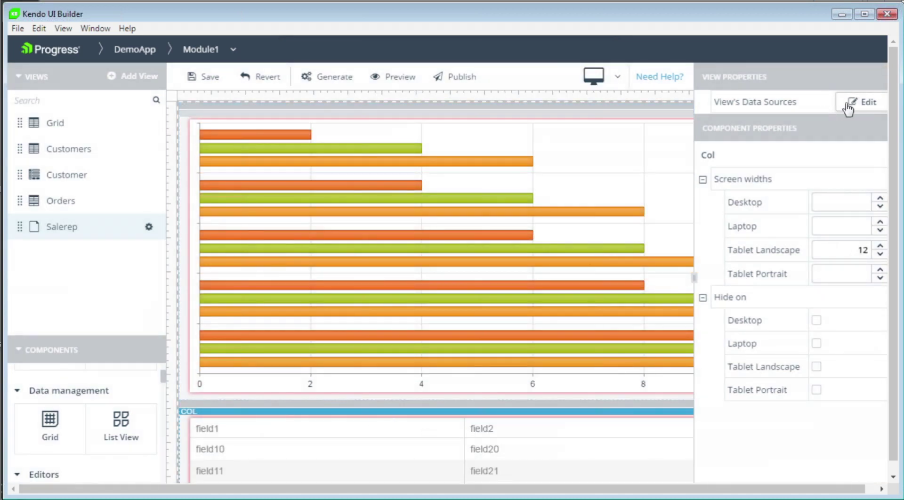
Bind the bar chart and the grid to the SalesrepDS data source
left_click(572, 202)
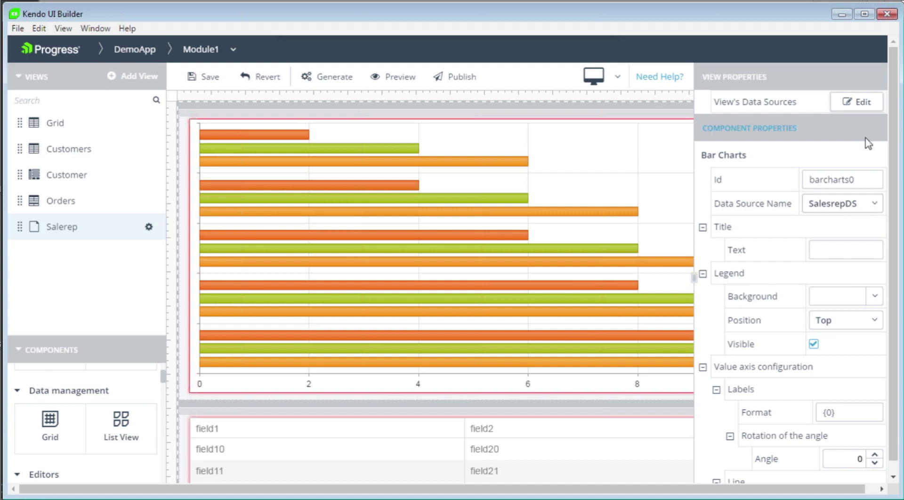
left_click(874, 207)
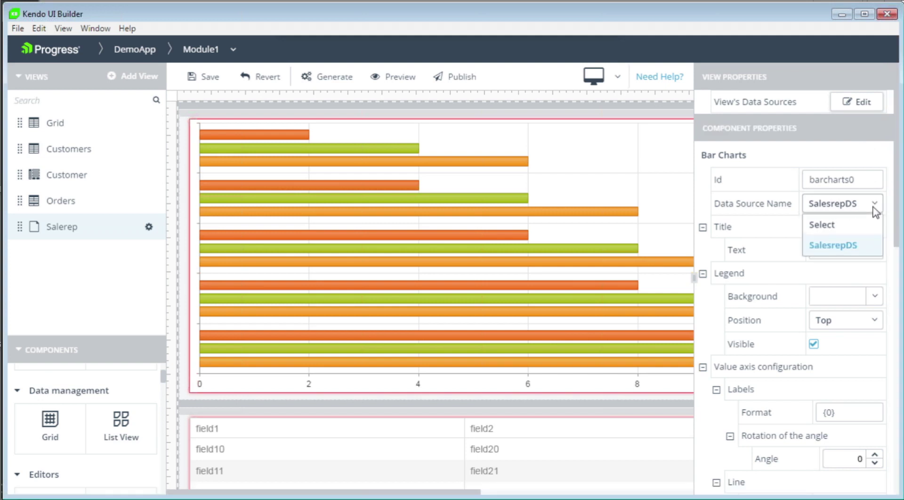
left_click(833, 245)
left_click(476, 464)
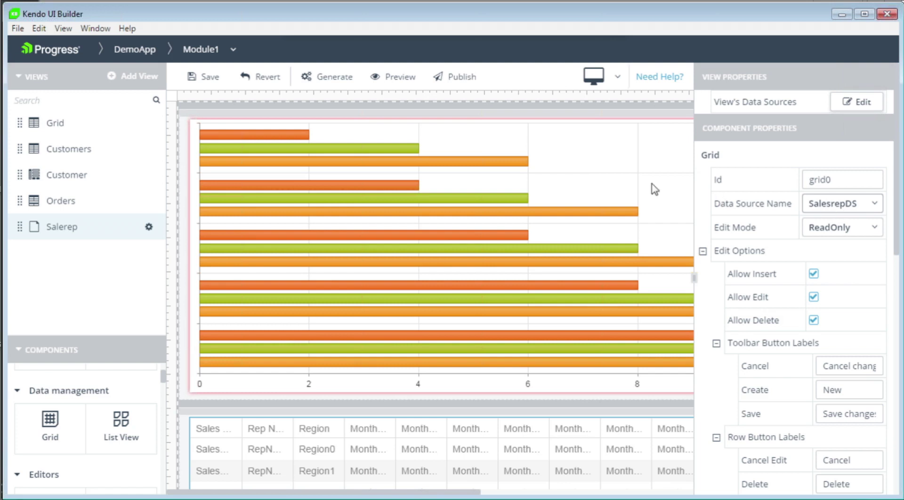
Set the bar chart's title text to "Totals By Sales Rep"
left_click(400, 185)
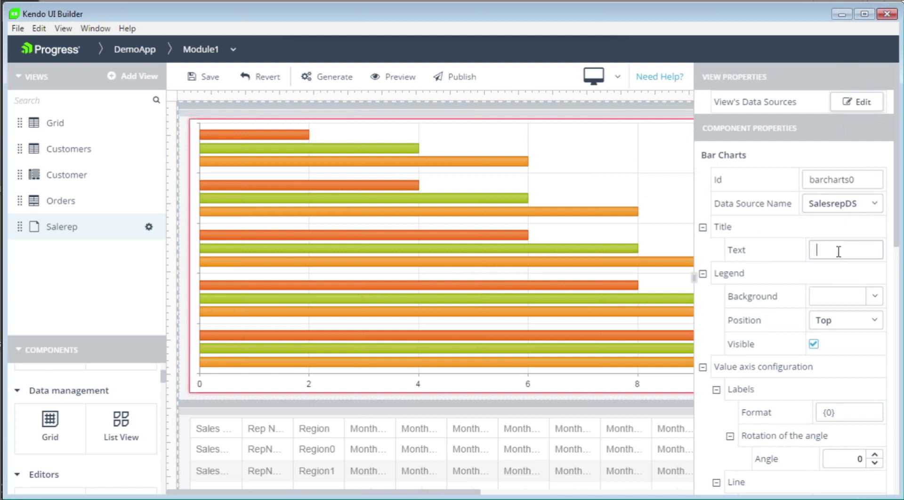
type("Tot")
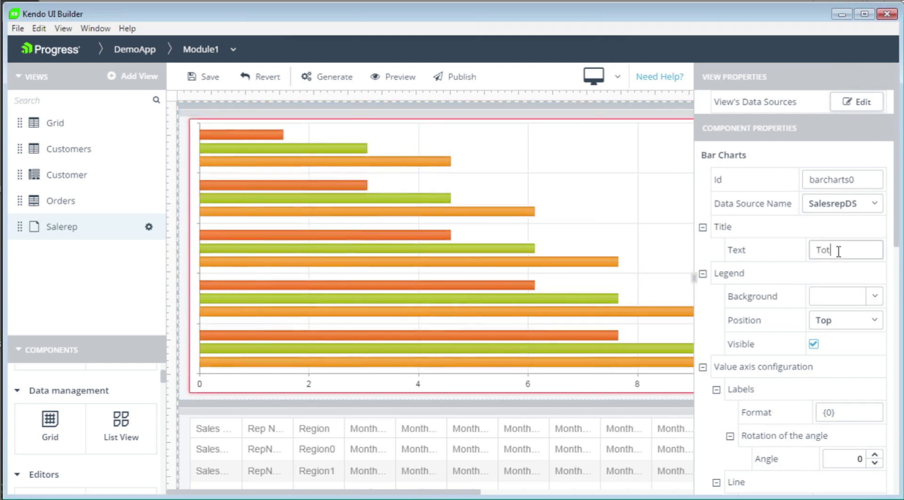
type("als By ")
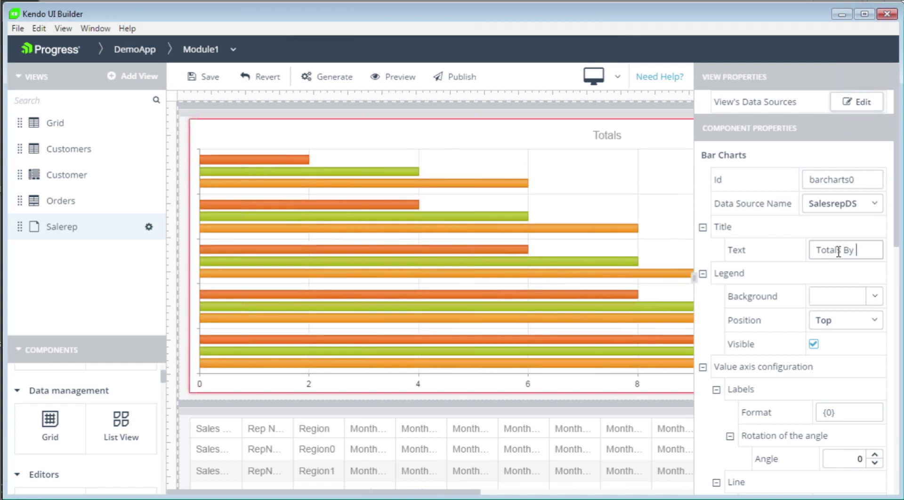
type("Sales")
type("rep")
type(" REp")
key("BackSpace")
key("BackSpace")
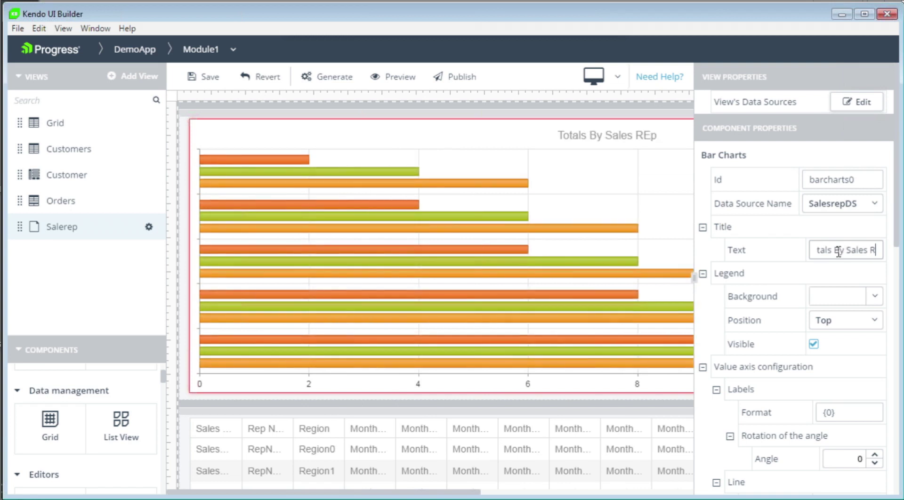
type("ep")
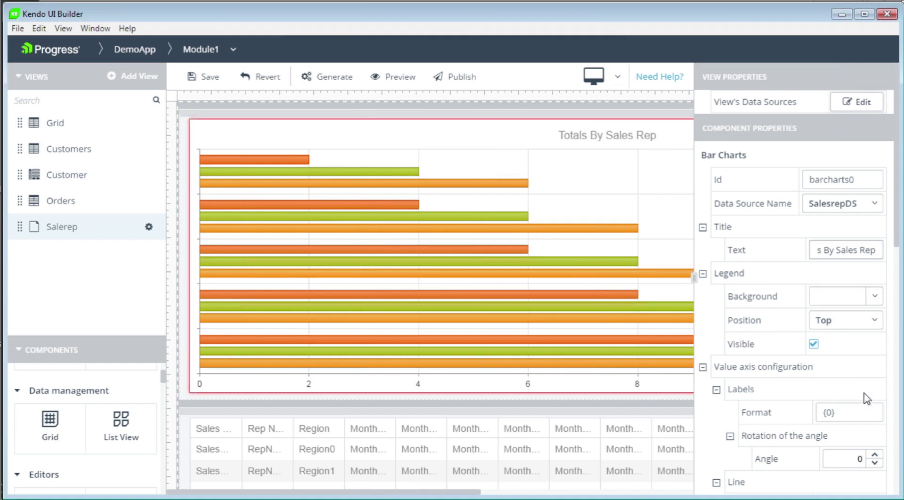
Set the bar chart's value axis maximum to 100,000 and its category axis field to SalesRep
left_click_drag(897, 236, 900, 321)
left_click(837, 343)
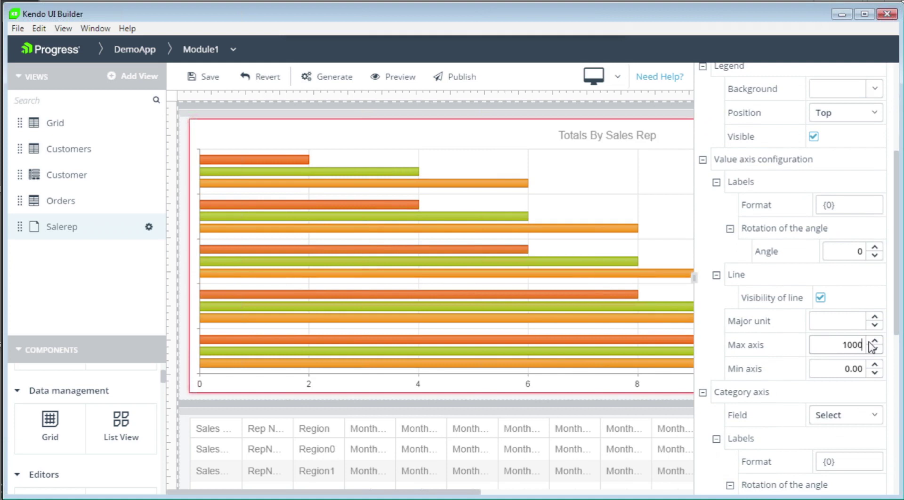
left_click(859, 395)
left_click(867, 420)
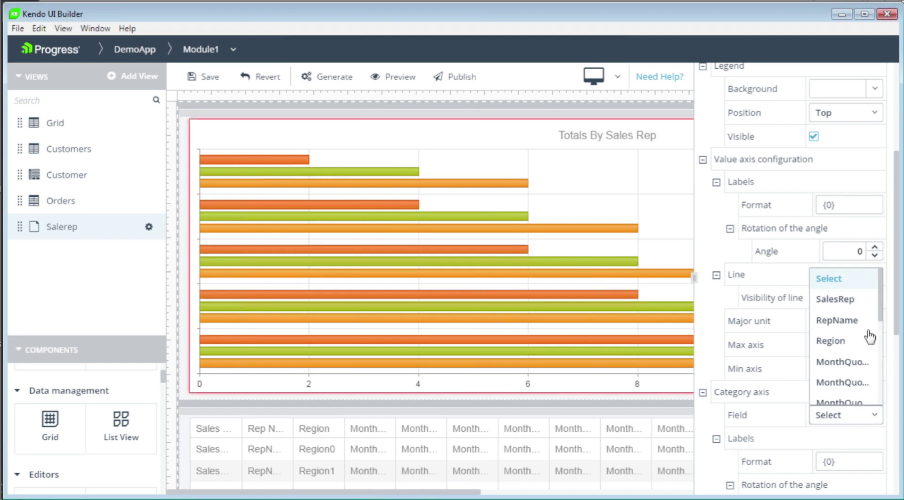
left_click(852, 305)
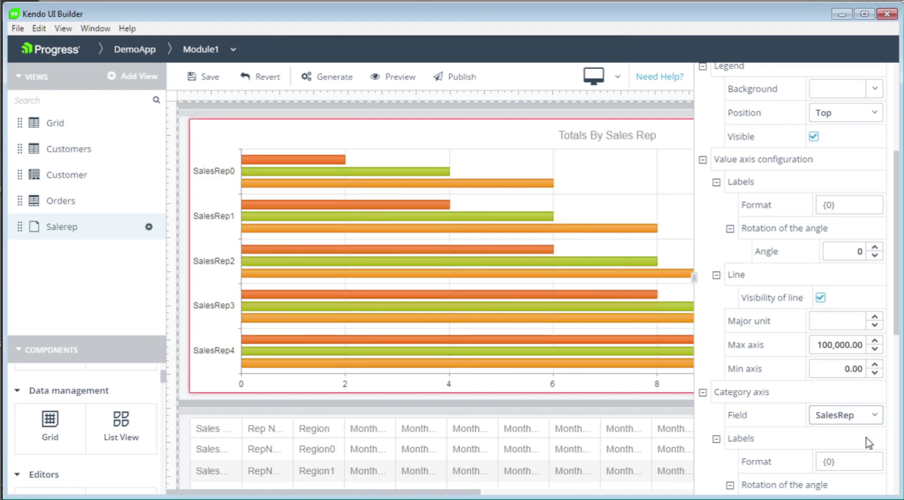
Add a chart series item named "Totals" with item field YearQuota and save the chart series
left_click_drag(897, 304, 900, 406)
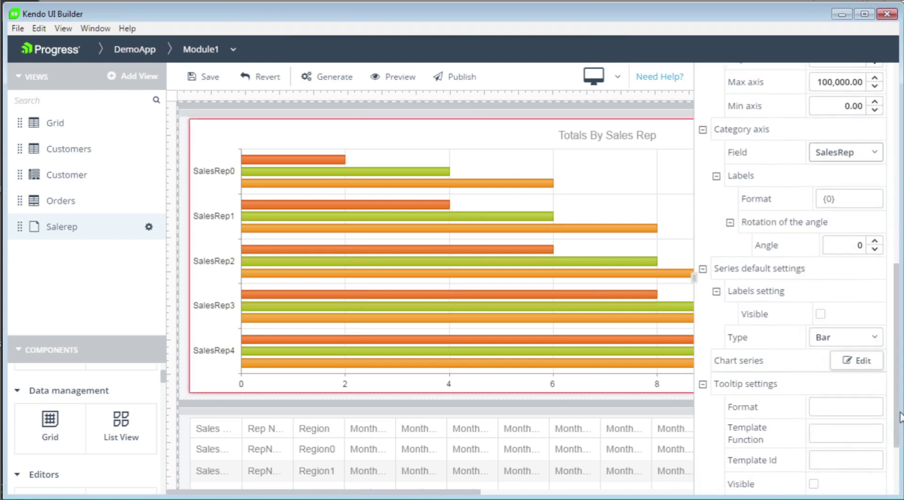
left_click(843, 362)
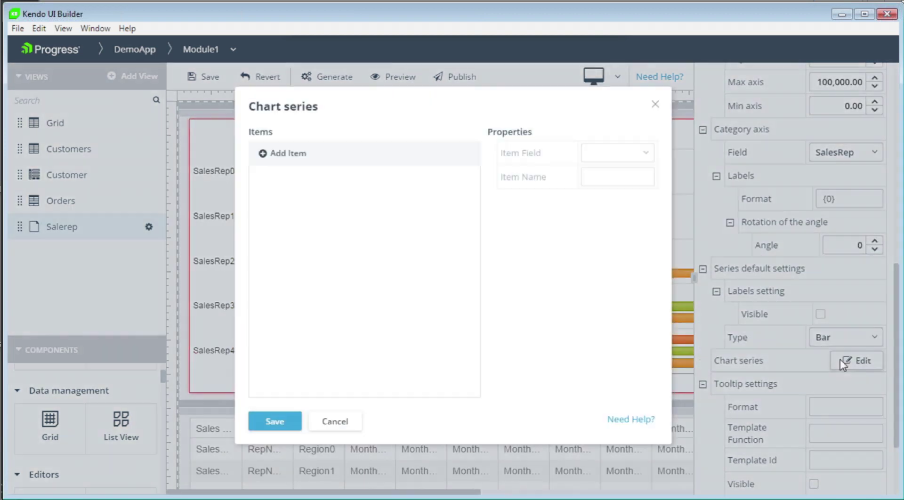
left_click(302, 162)
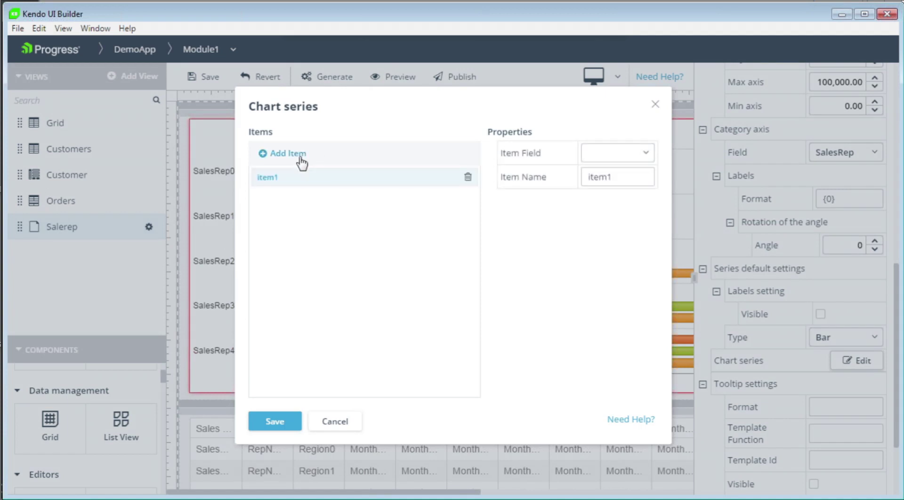
double_click(621, 172)
type("Totals")
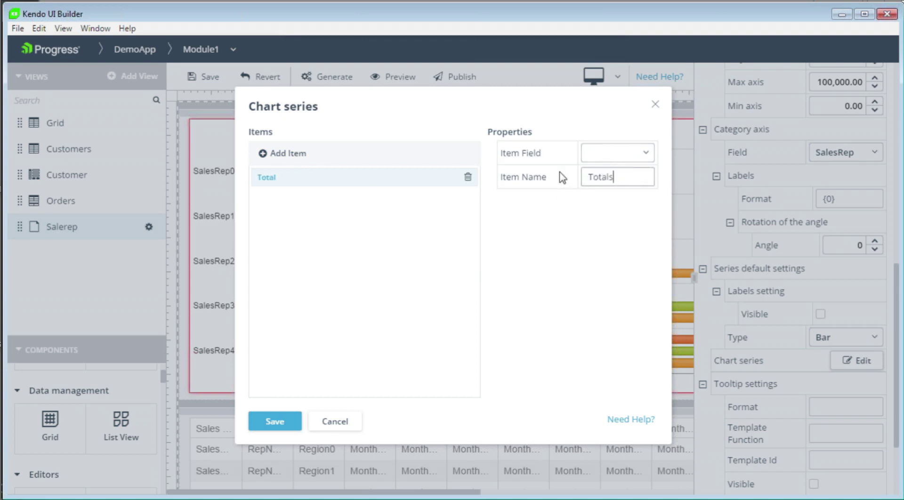
left_click(600, 155)
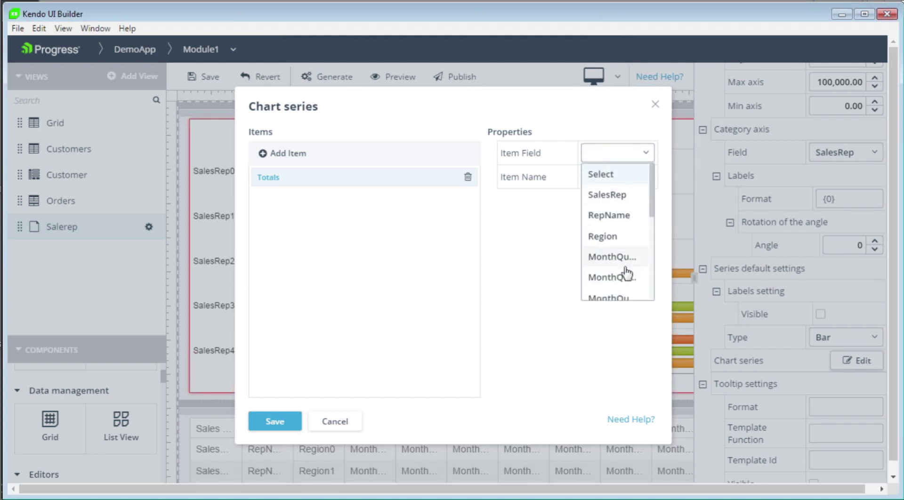
left_click_drag(652, 207, 653, 282)
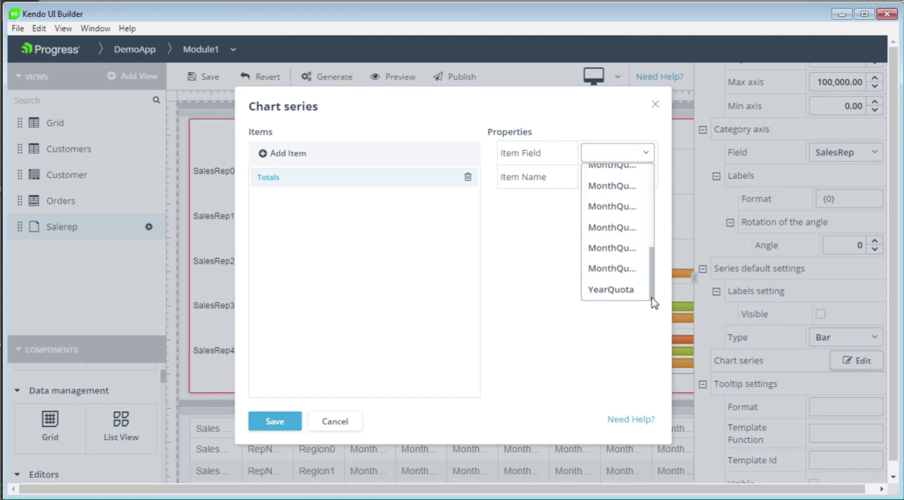
left_click(614, 290)
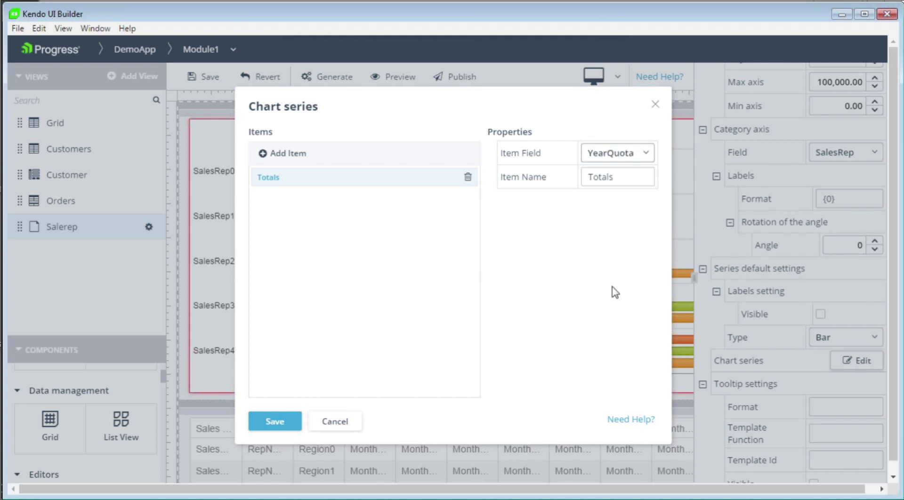
left_click(281, 424)
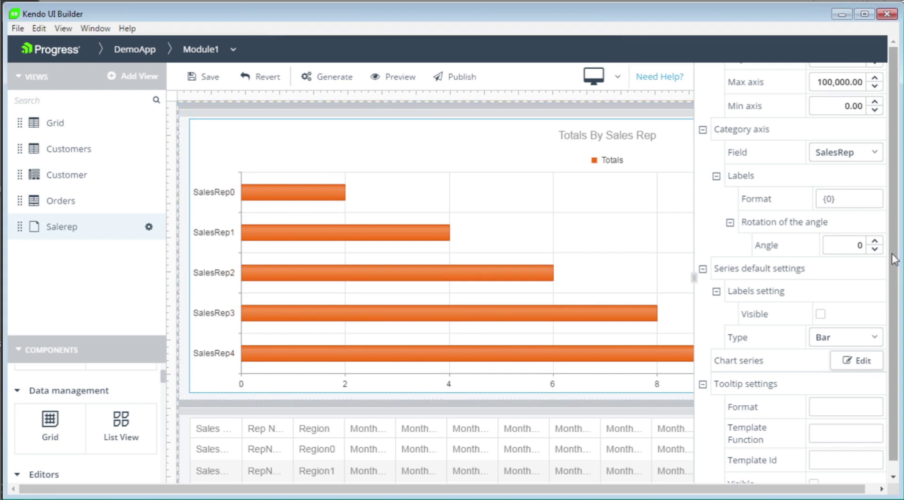
Make the bar chart's tooltips visible and set its model to the SalesrepDS entry
left_click_drag(894, 257, 895, 315)
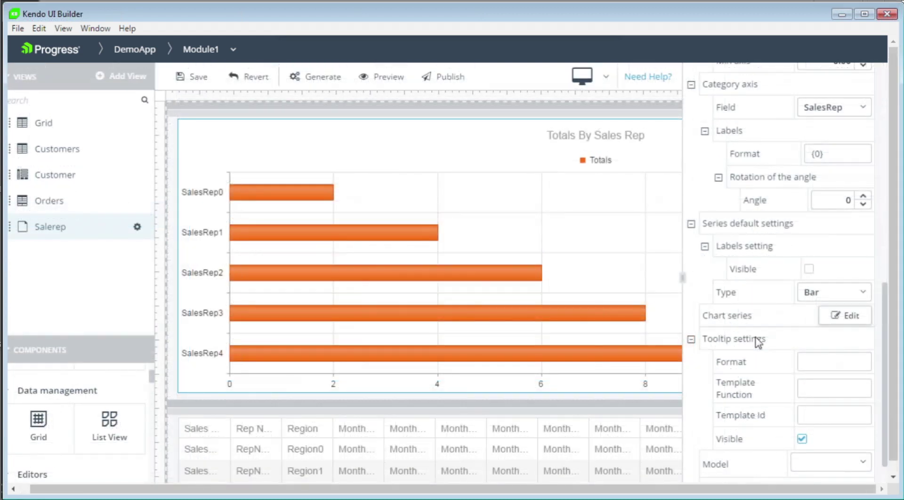
left_click(802, 440)
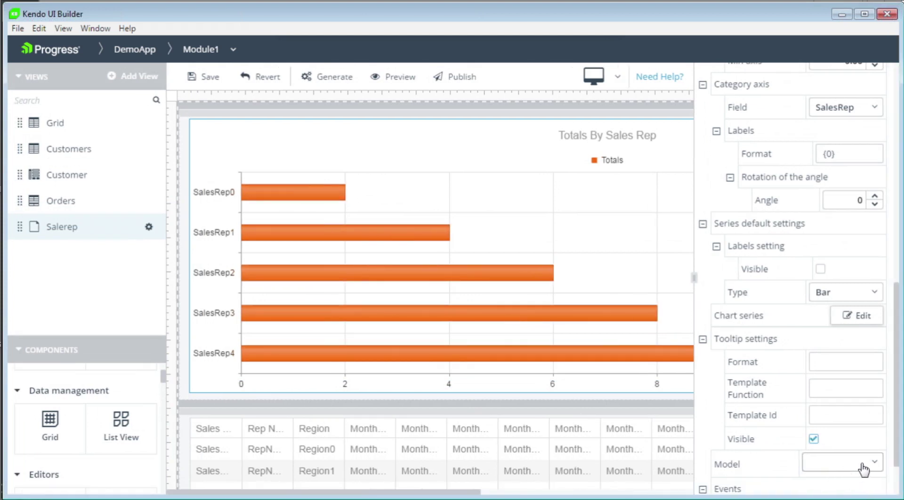
left_click(864, 466)
left_click(850, 487)
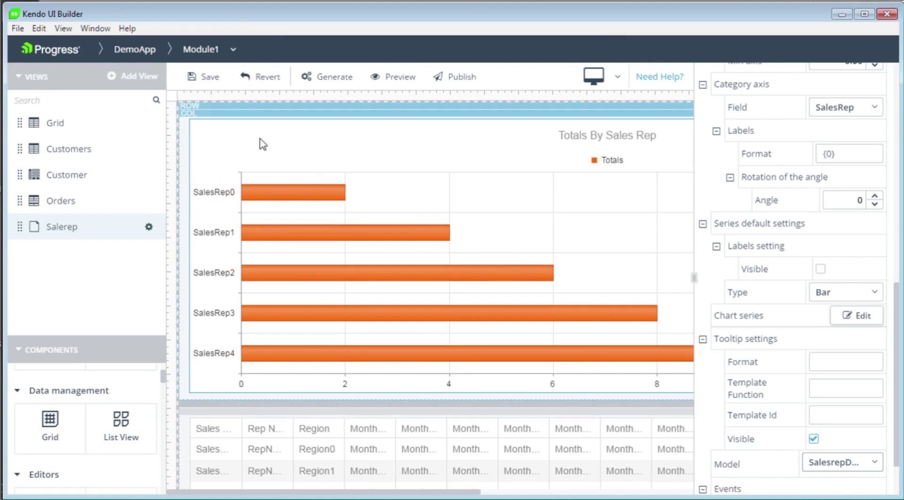
Save the Sales Rep view and generate the app
left_click(199, 81)
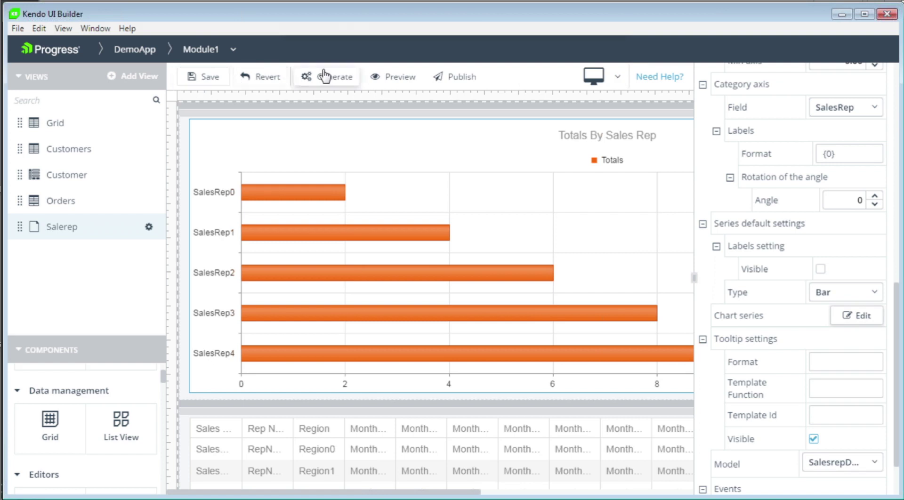
left_click(341, 77)
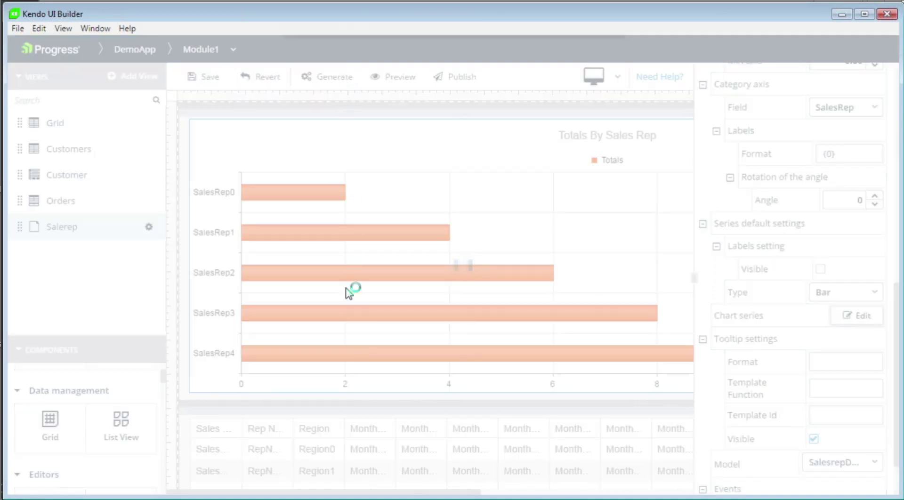
Switch to DemoApp in Chrome, open the Sales Rep page and inspect the values of its chart bars
mouse_move(141, 499)
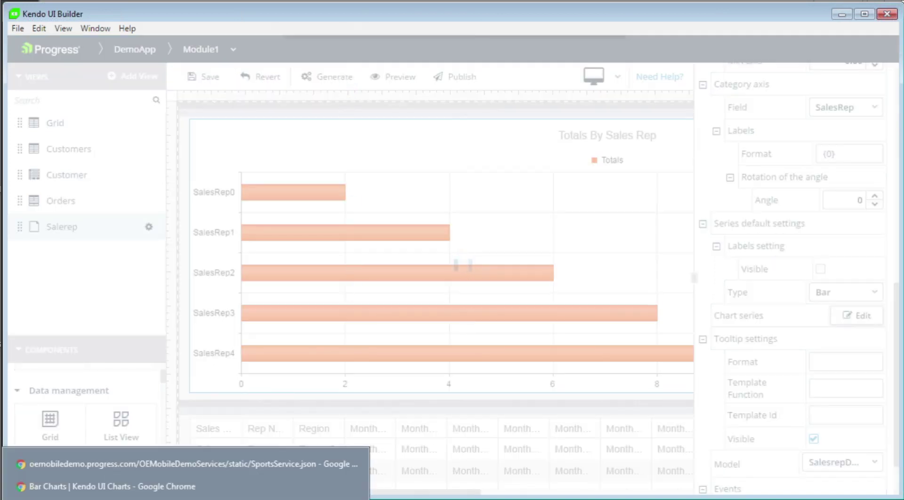
left_click(141, 488)
left_click(355, 21)
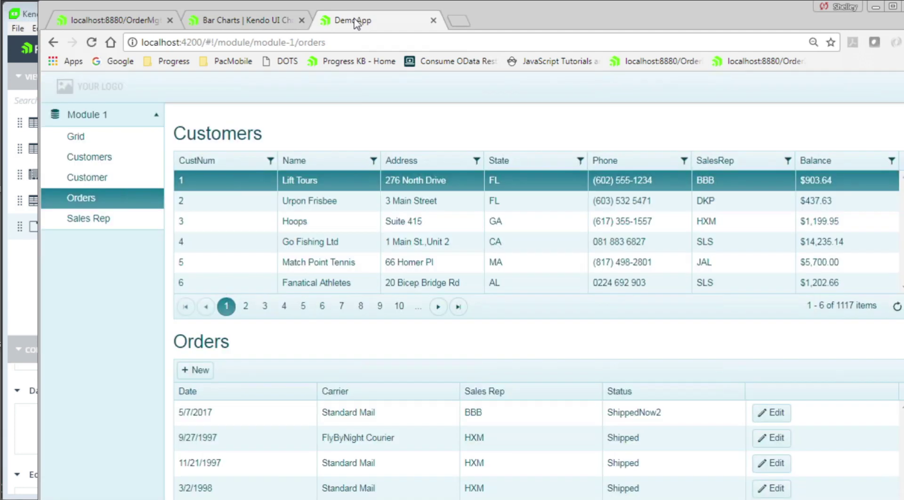
left_click(97, 225)
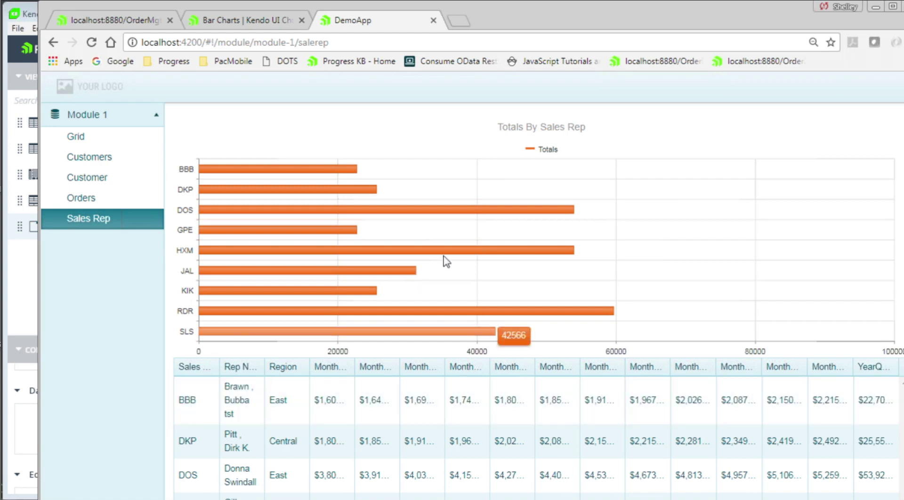
mouse_move(329, 173)
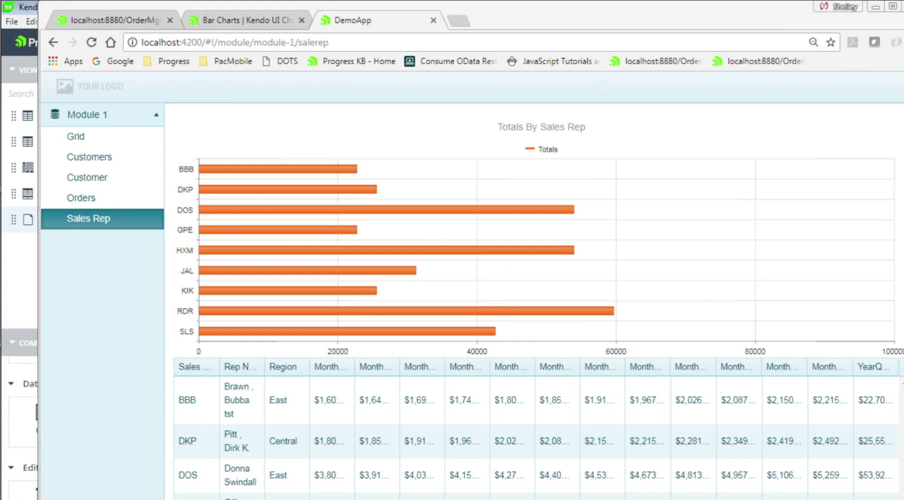
Back in Kendo UI Builder, set the chart's default series type to Column and make the series labels visible
key("alt+Tab")
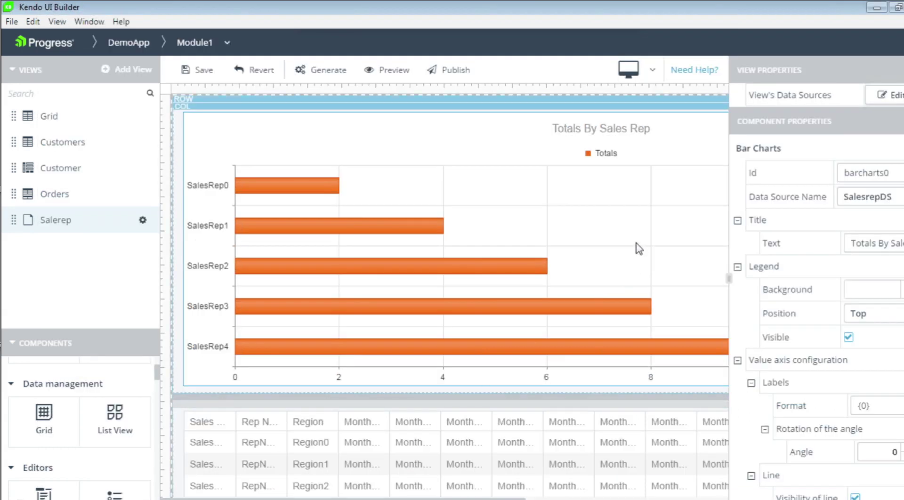
scroll(816, 277, "down", 6)
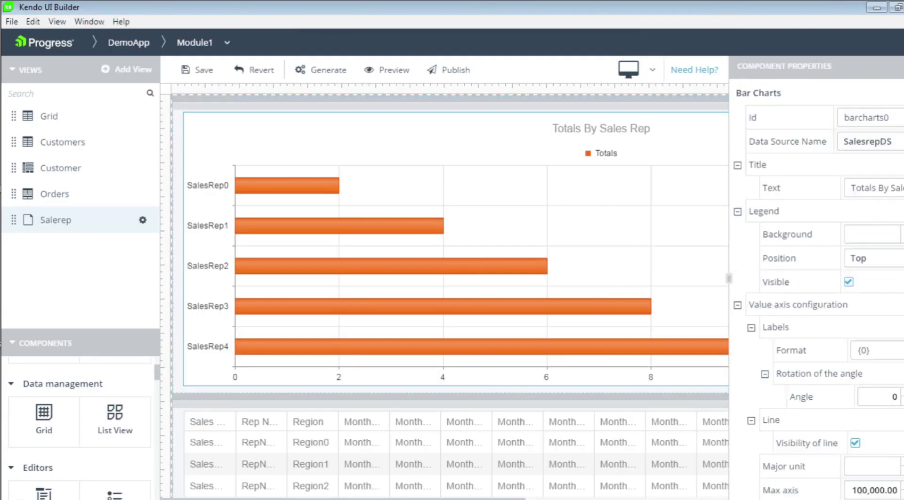
scroll(816, 278, "down", 5)
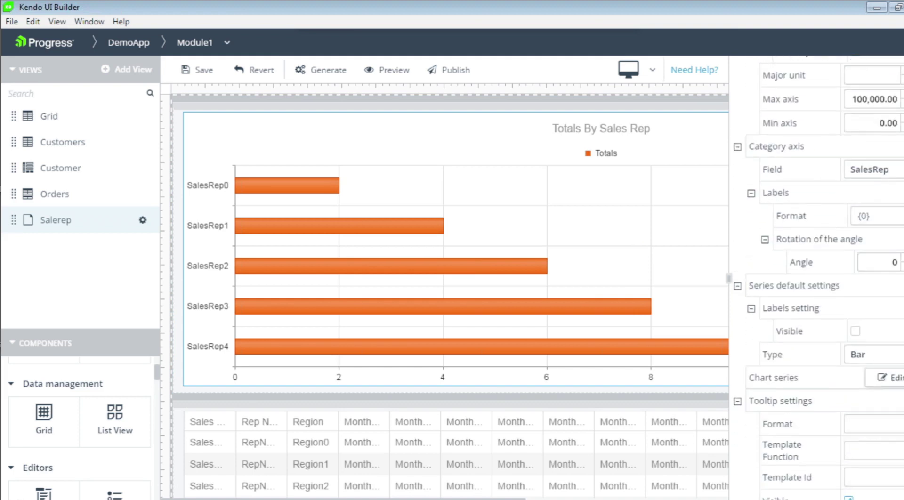
left_click(889, 248)
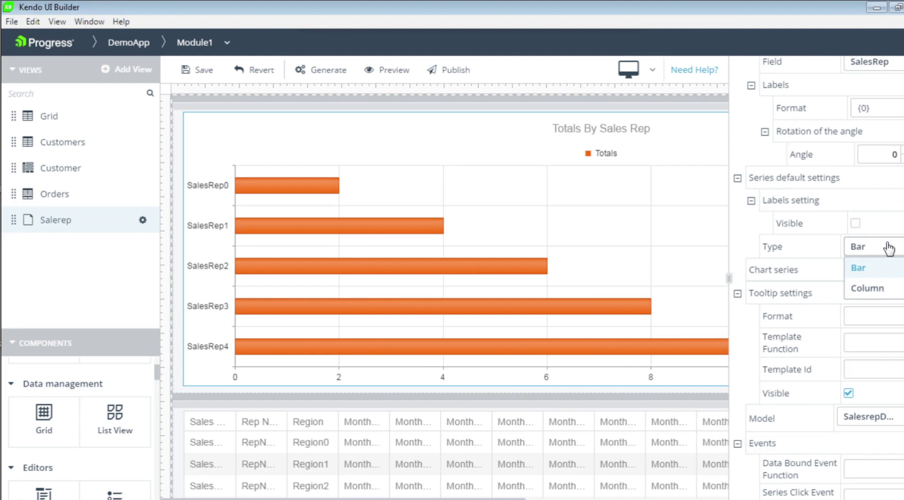
left_click(871, 291)
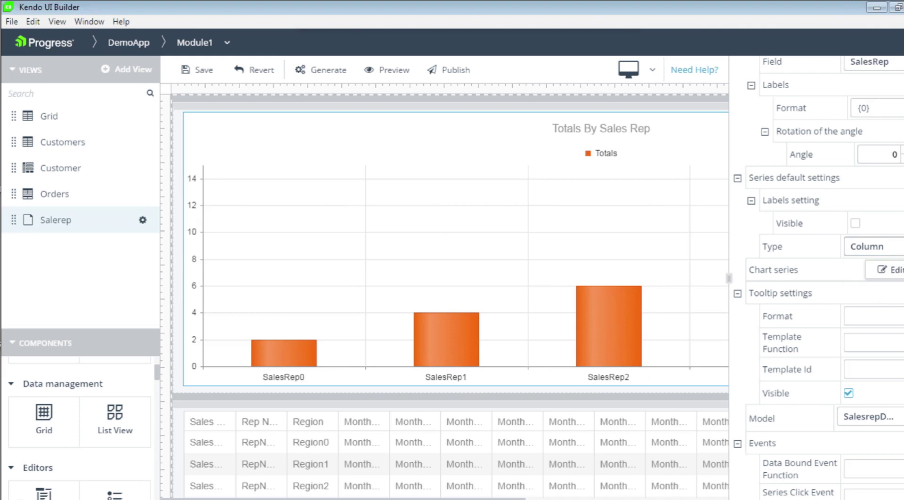
scroll(858, 220, "down", 1)
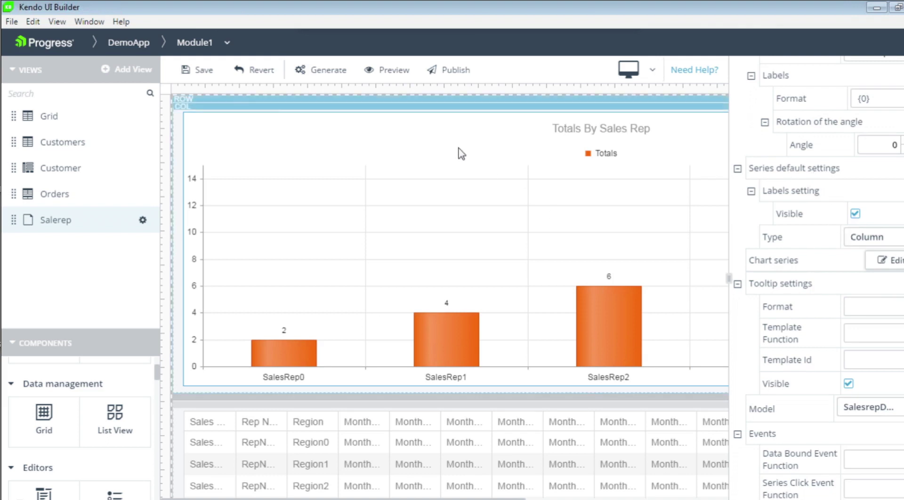
Save the changed view, generate the app again and switch to DemoApp in Chrome to view the Sales Rep page
left_click(201, 72)
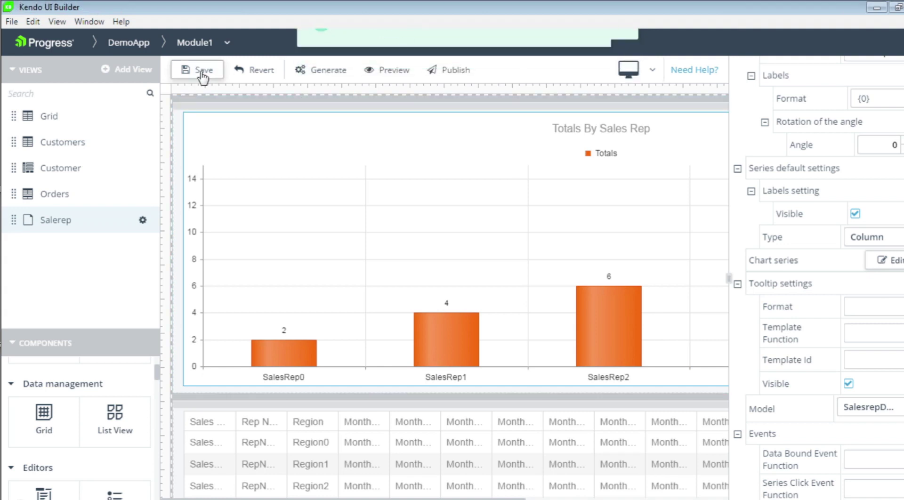
left_click(314, 71)
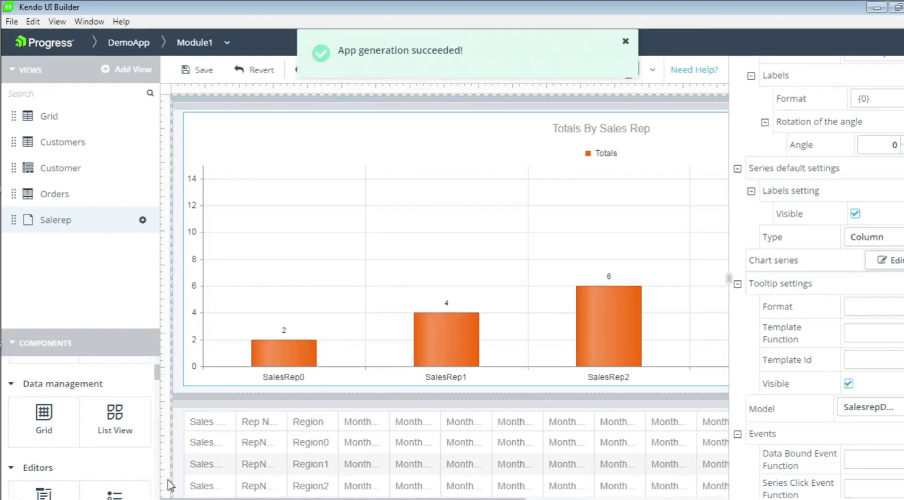
left_click(168, 499)
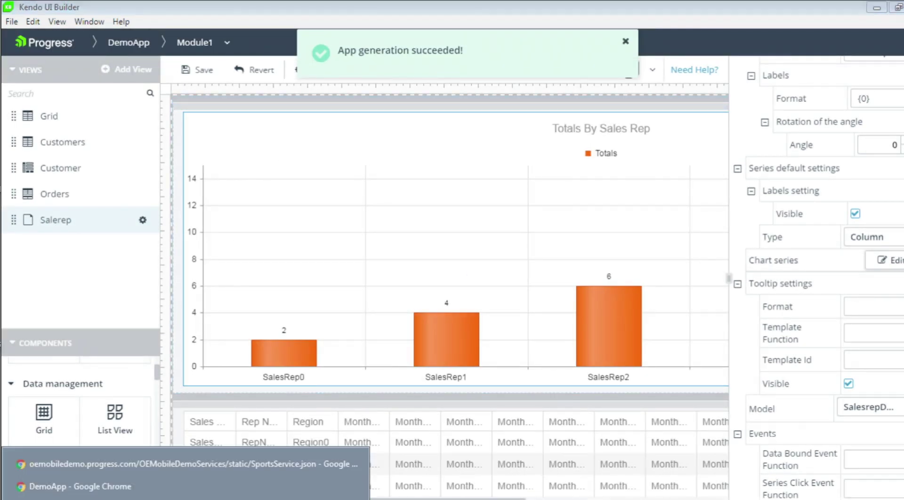
left_click(126, 487)
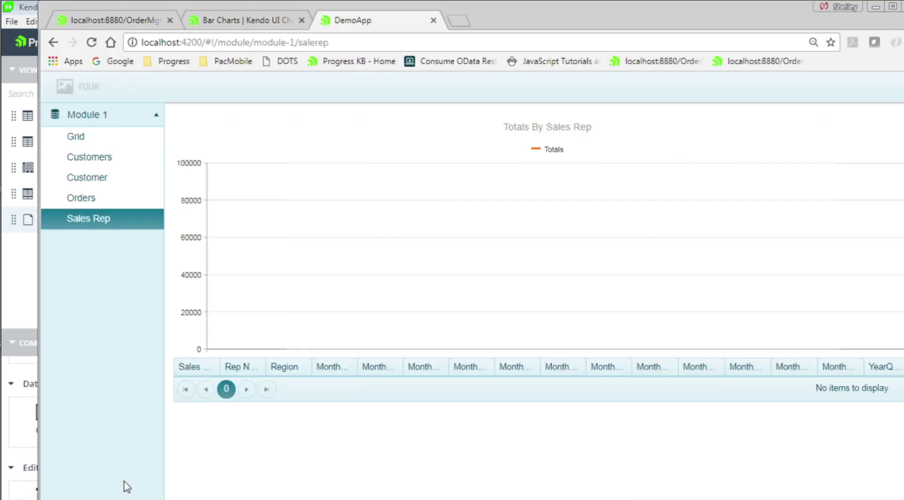